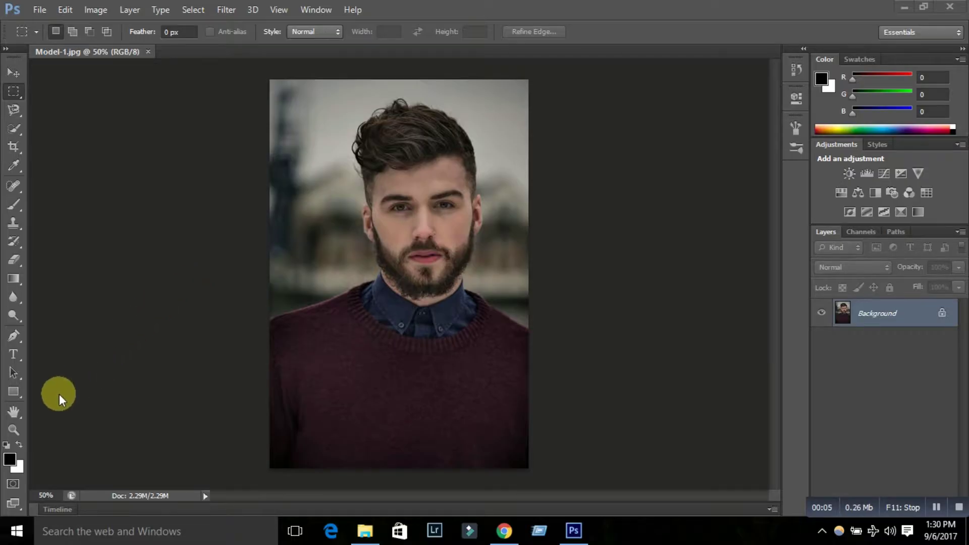
Zoom in on the model's face to 66.7% and pan the photo slightly down
{"action": "left_click", "coordinate": [13, 430]}
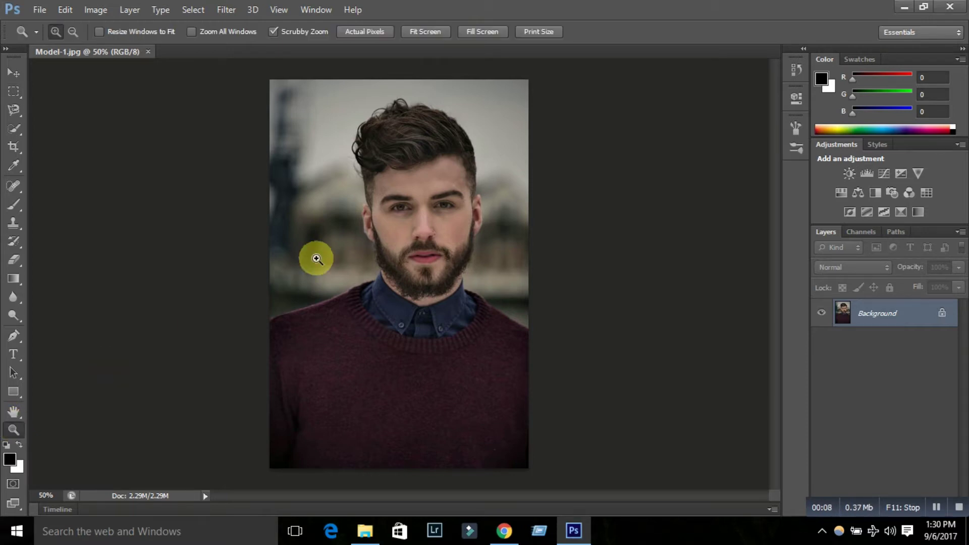
{"action": "left_click", "coordinate": [423, 217]}
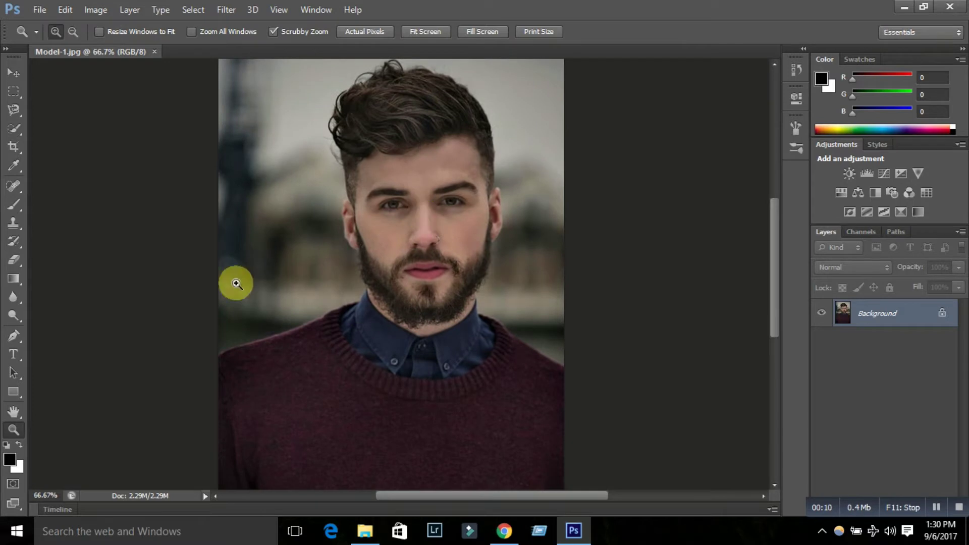
{"action": "left_click", "coordinate": [14, 413]}
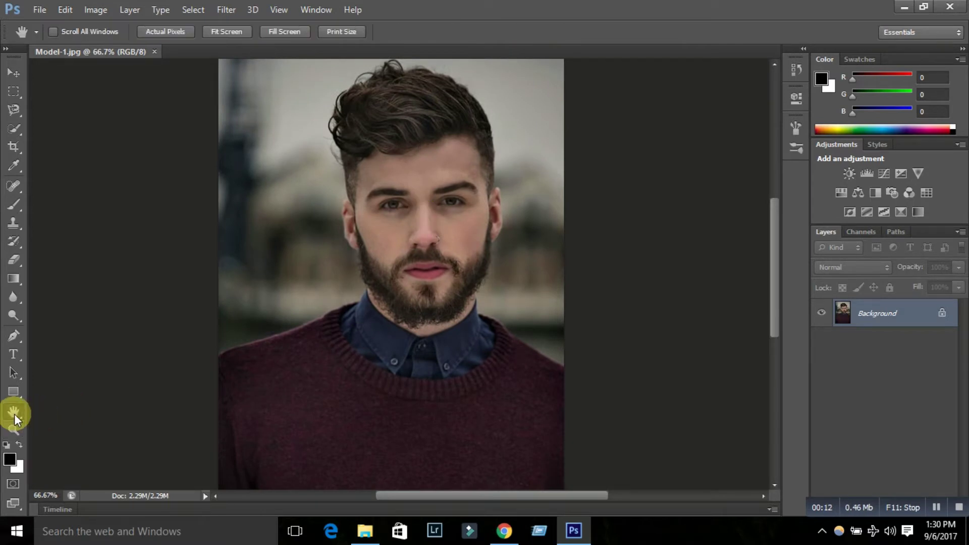
{"action": "left_click_drag", "start_coordinate": [389, 217], "coordinate": [387, 263]}
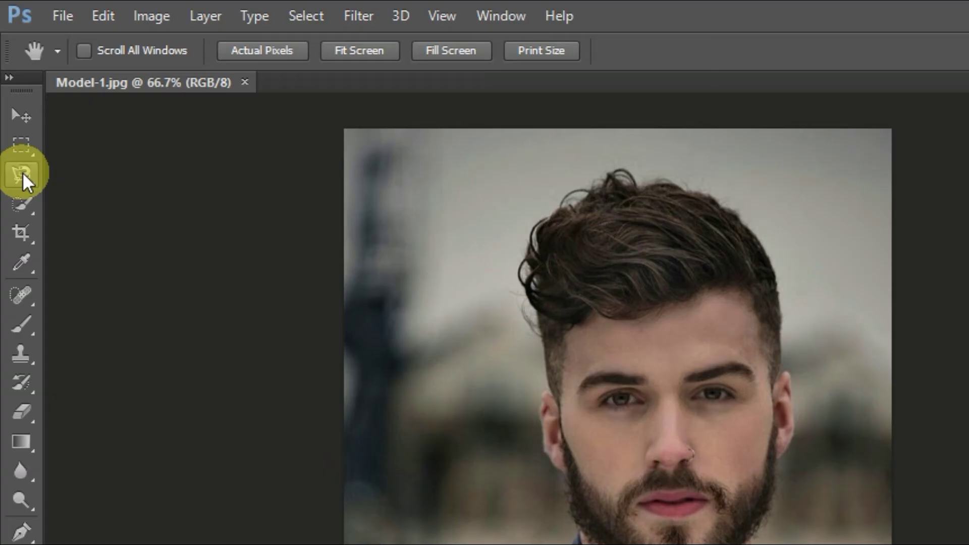
Trace the head with the Magnetic Lasso, copy it to Layer 1, then toggle the Background to check
{"action": "left_click", "coordinate": [22, 172]}
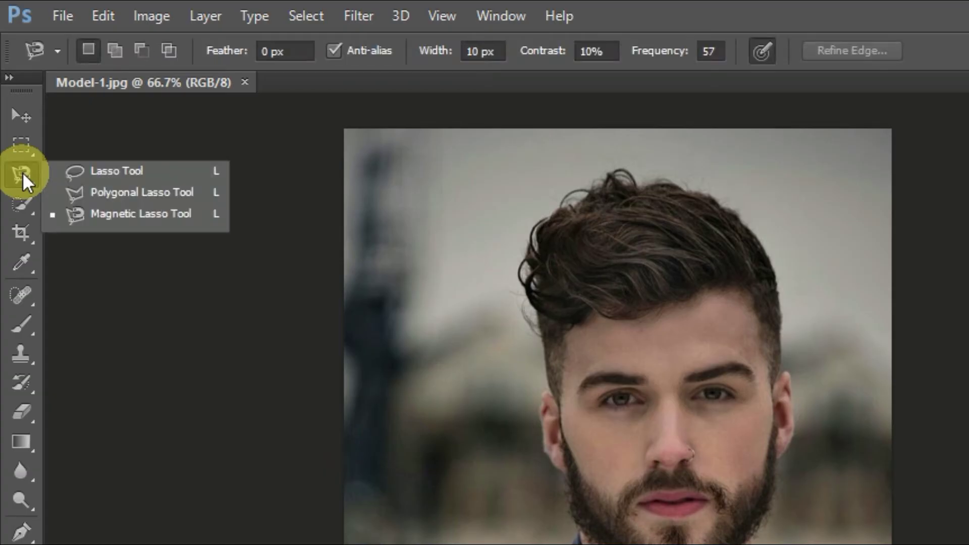
{"action": "left_click", "coordinate": [98, 214]}
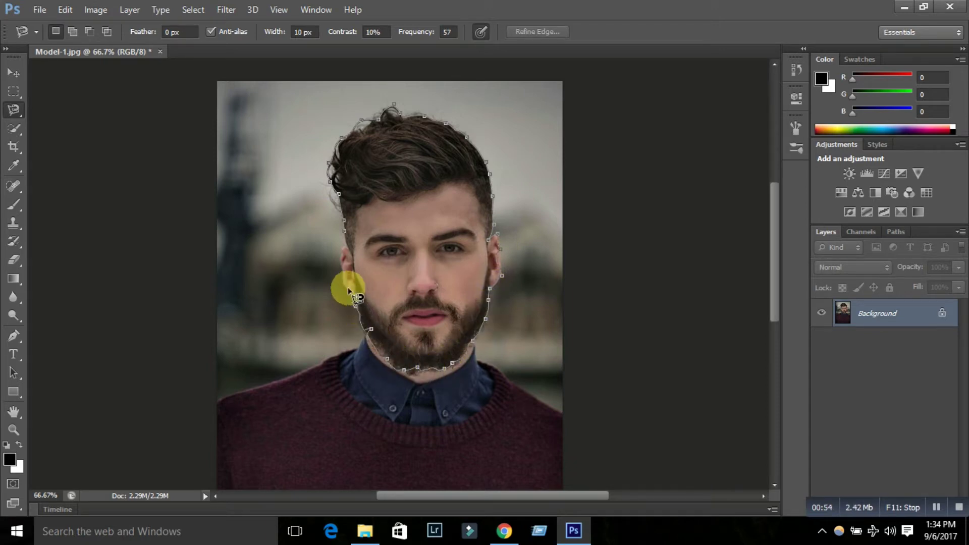
{"action": "left_click", "coordinate": [344, 230]}
{"action": "key", "text": "ctrl+j"}
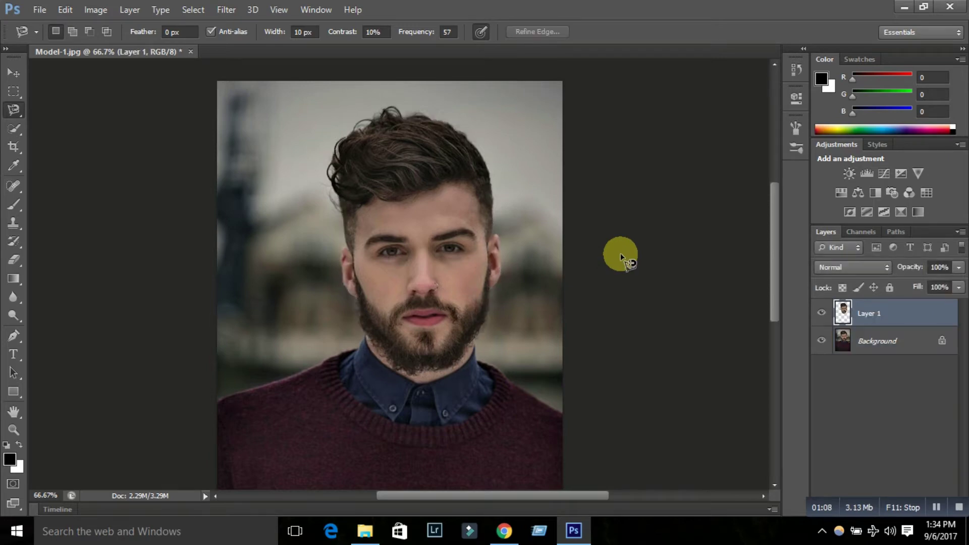
{"action": "left_click", "coordinate": [821, 342]}
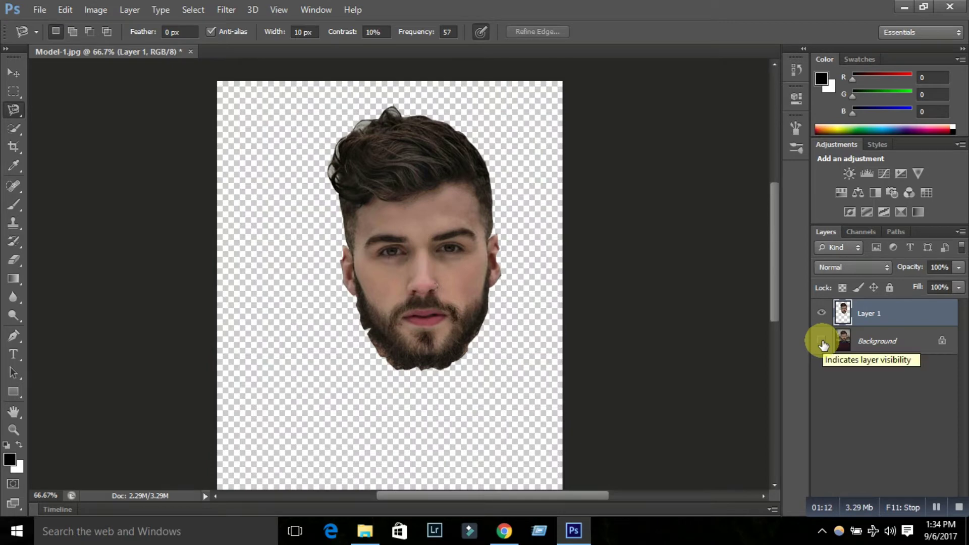
{"action": "left_click", "coordinate": [821, 342]}
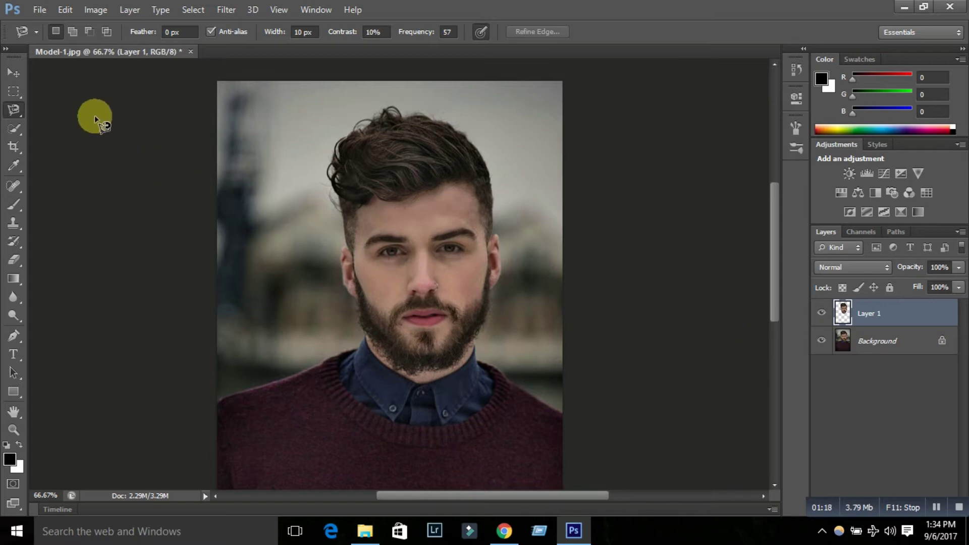
Apply an Image > Adjustments > Threshold of 66 to the cut-out head layer
{"action": "left_click", "coordinate": [17, 71]}
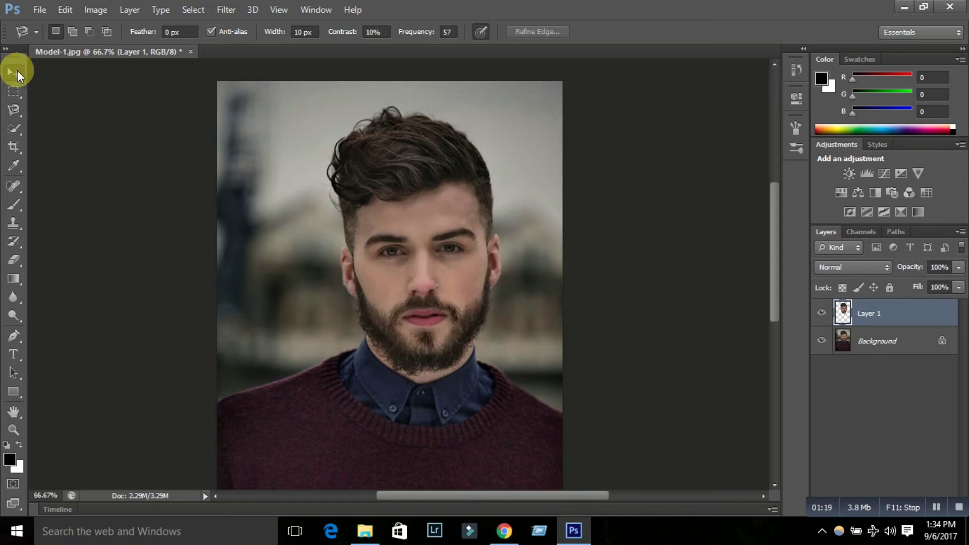
{"action": "left_click", "coordinate": [96, 10]}
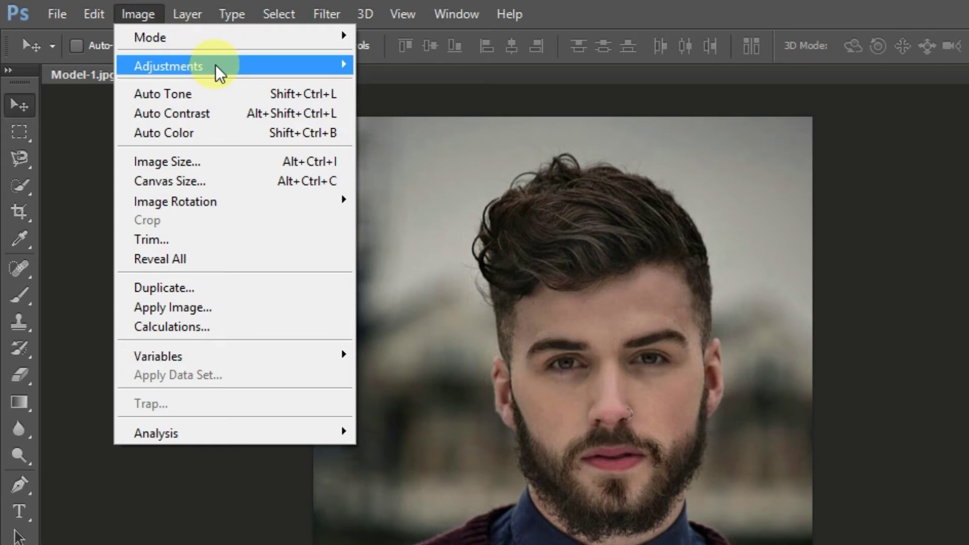
{"action": "mouse_move", "coordinate": [168, 66]}
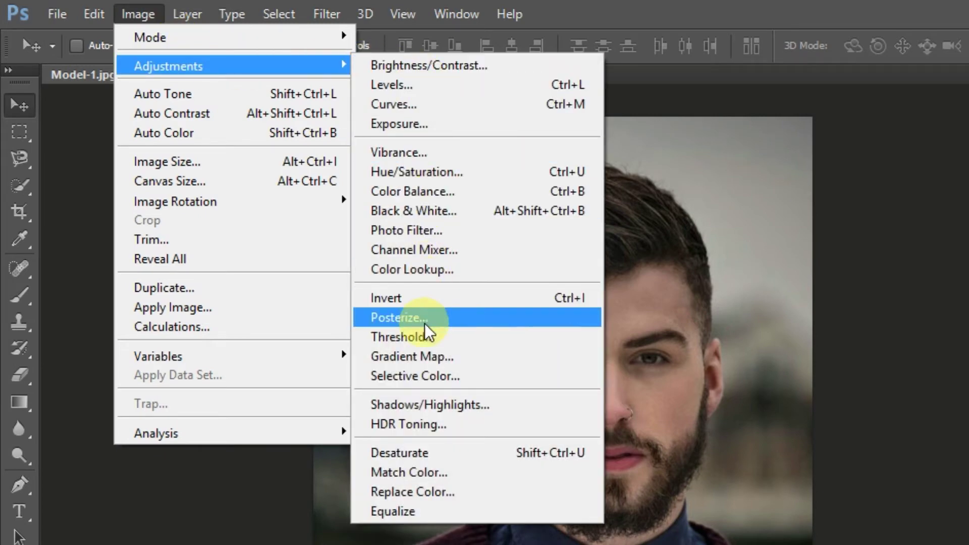
{"action": "left_click", "coordinate": [424, 337]}
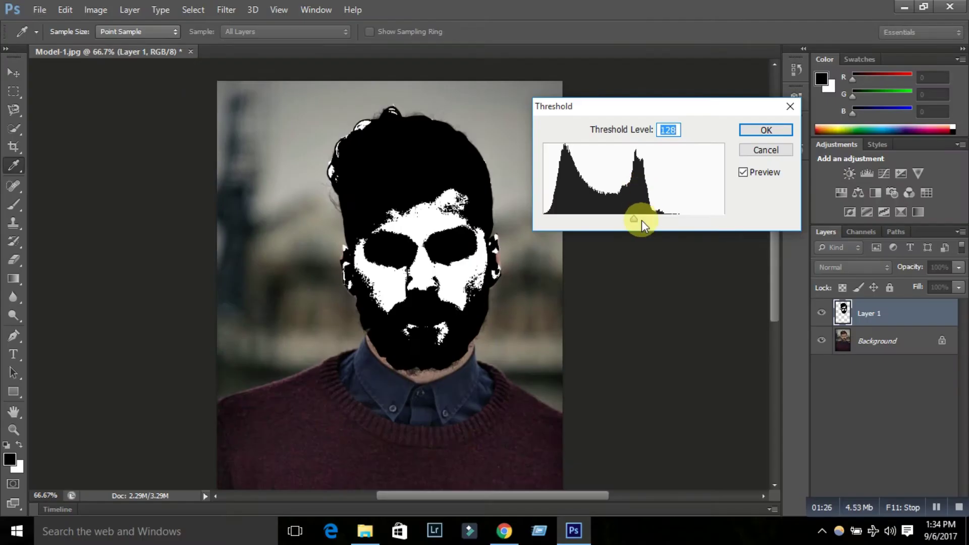
{"action": "left_click_drag", "start_coordinate": [634, 216], "coordinate": [591, 213]}
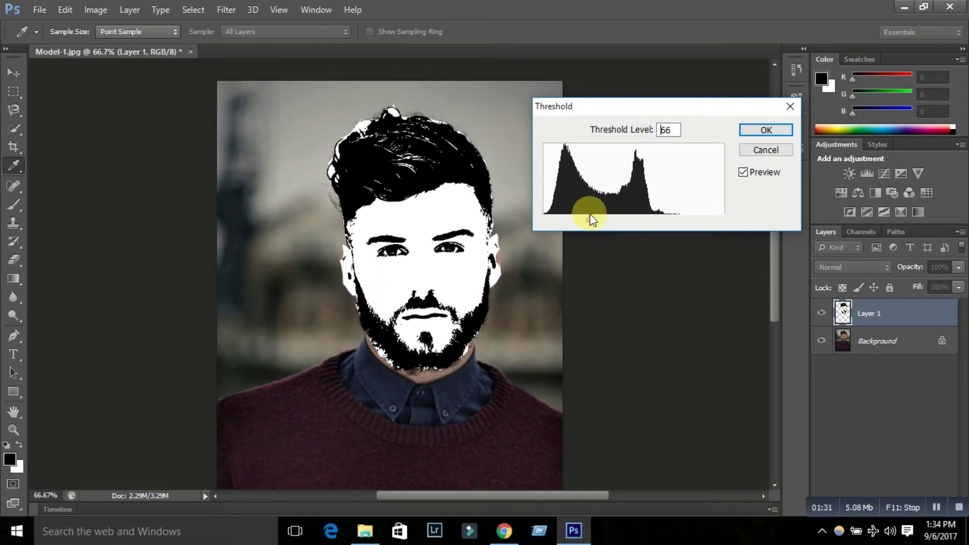
{"action": "left_click_drag", "start_coordinate": [591, 220], "coordinate": [589, 216]}
{"action": "left_click", "coordinate": [757, 131]}
{"action": "key", "text": "v"}
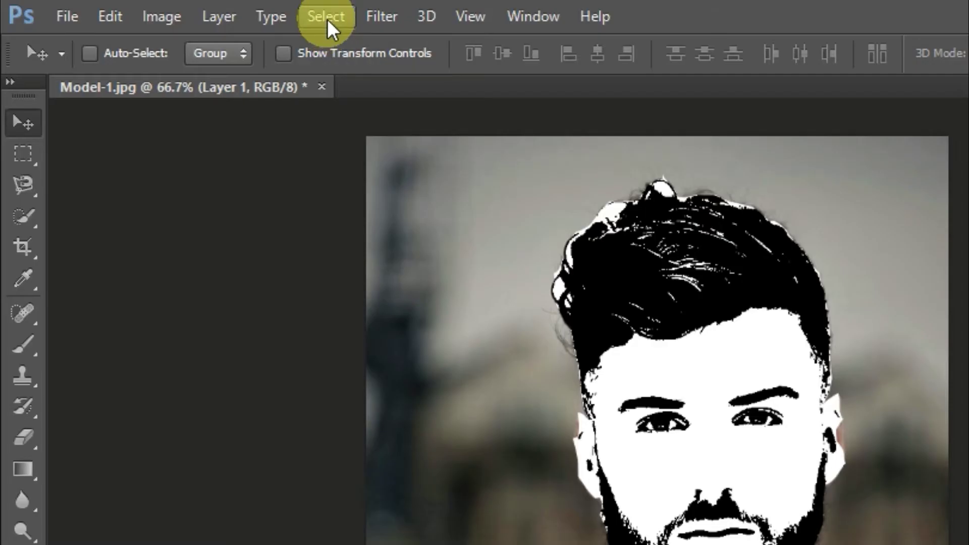
Select the head's white areas with Select > Color Range at Fuzziness 0
{"action": "left_click", "coordinate": [327, 20]}
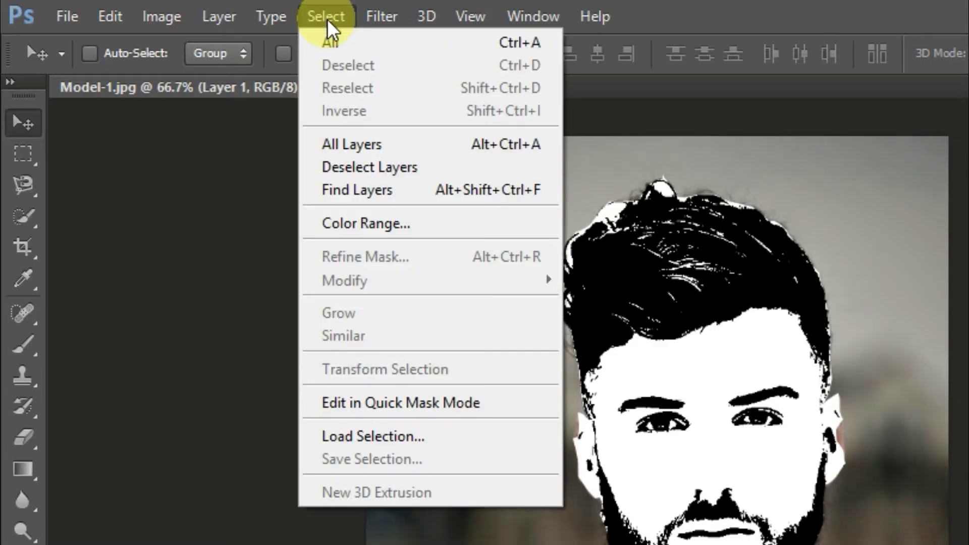
{"action": "left_click", "coordinate": [375, 213]}
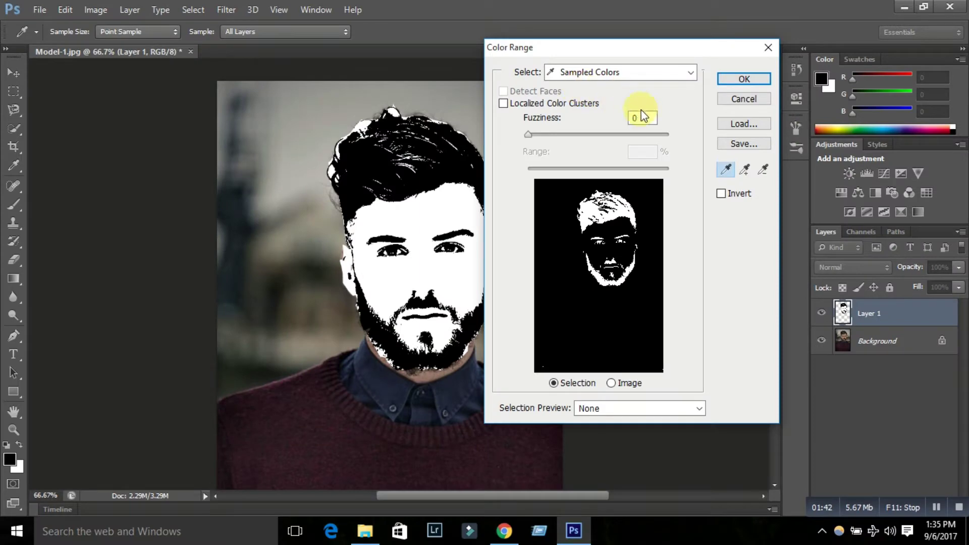
{"action": "left_click", "coordinate": [651, 116]}
{"action": "left_click", "coordinate": [758, 78]}
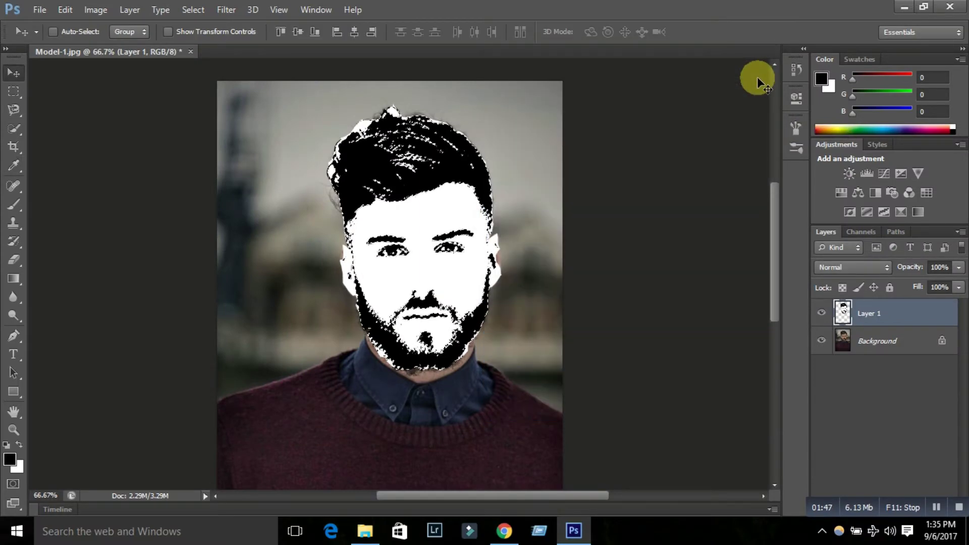
Create a new 1920x1080 grayscale document at 72 px/inch with a white background
{"action": "left_click", "coordinate": [38, 10]}
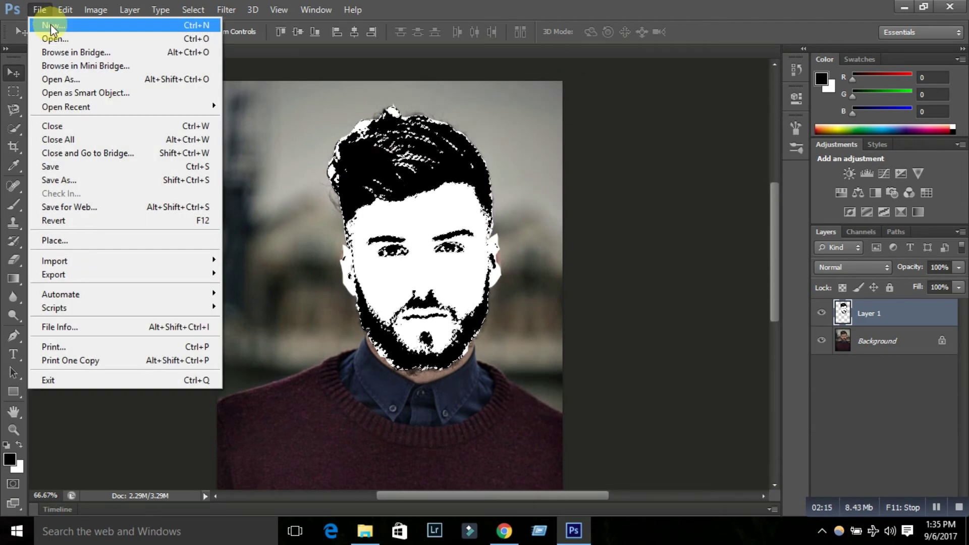
{"action": "left_click", "coordinate": [50, 25]}
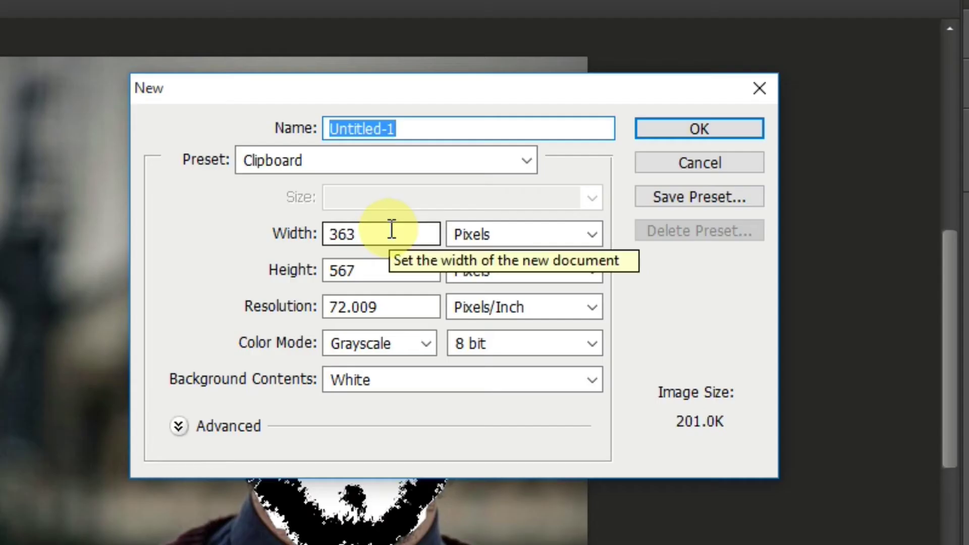
{"action": "left_click", "coordinate": [447, 184]}
{"action": "key", "text": "BackSpace"}
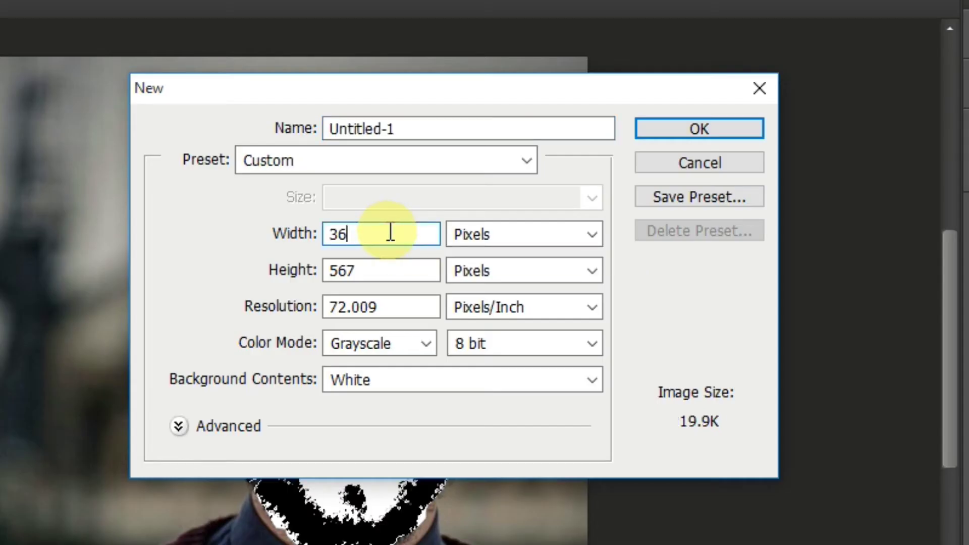
{"action": "key", "text": "BackSpace"}
{"action": "key", "text": "BackSpace"}
{"action": "type", "text": "1920"}
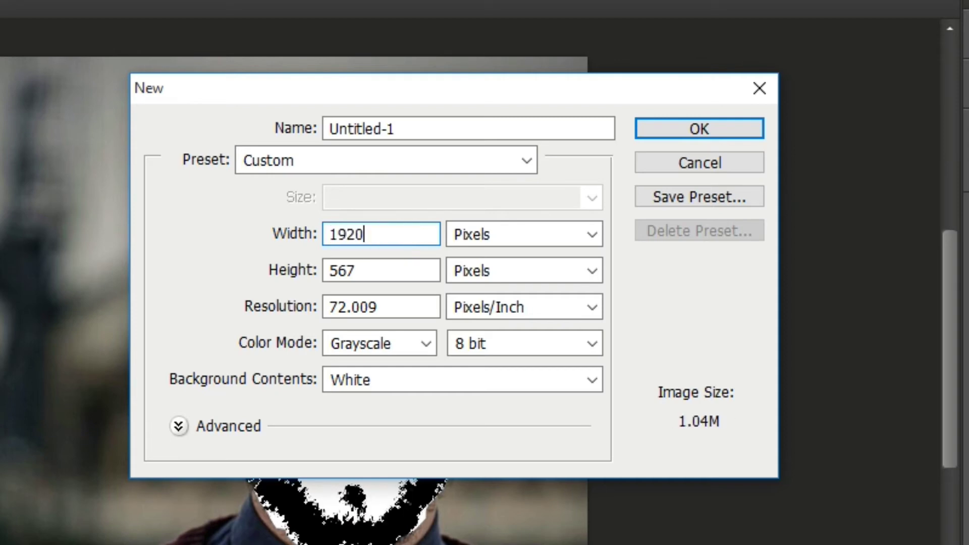
{"action": "left_click", "coordinate": [396, 268]}
{"action": "key", "text": "BackSpace"}
{"action": "key", "text": "BackSpace"}
{"action": "key", "text": "BackSpace"}
{"action": "type", "text": "10"}
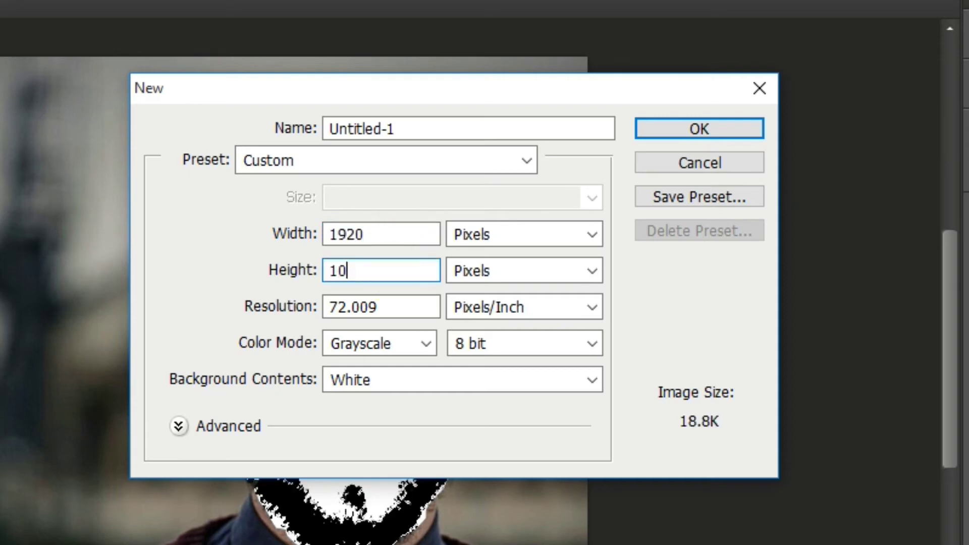
{"action": "type", "text": "80"}
{"action": "left_click", "coordinate": [397, 313]}
{"action": "key", "text": "BackSpace"}
{"action": "key", "text": "BackSpace"}
{"action": "key", "text": "BackSpace"}
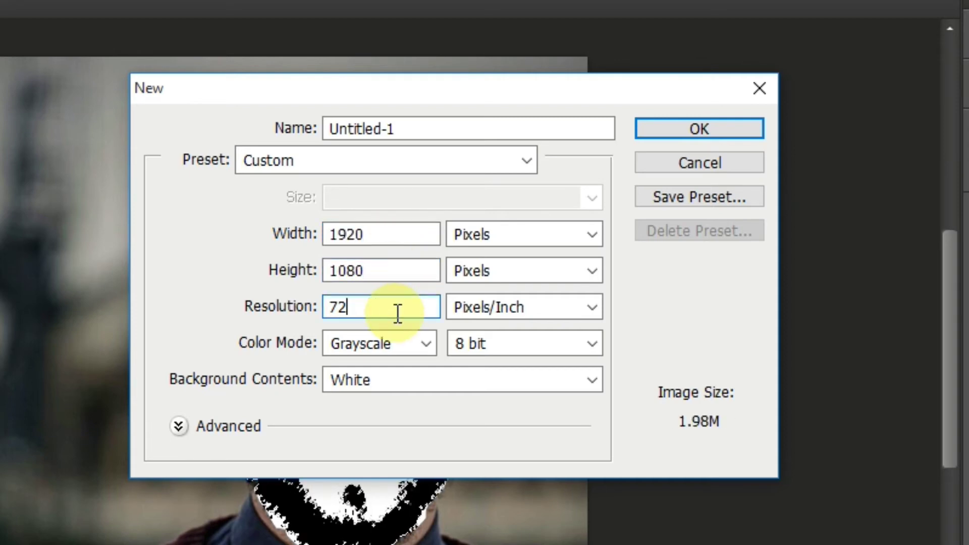
{"action": "left_click", "coordinate": [679, 126]}
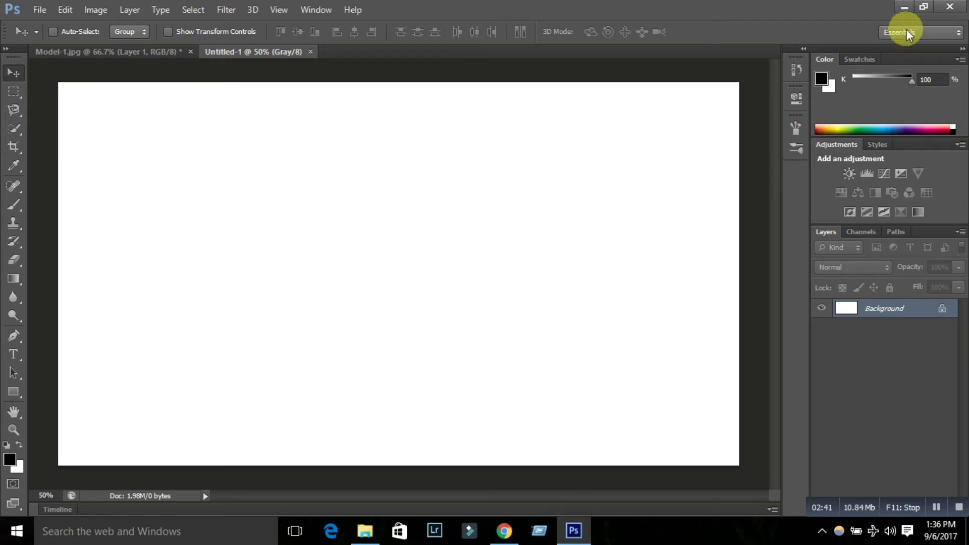
{"action": "left_click", "coordinate": [923, 6]}
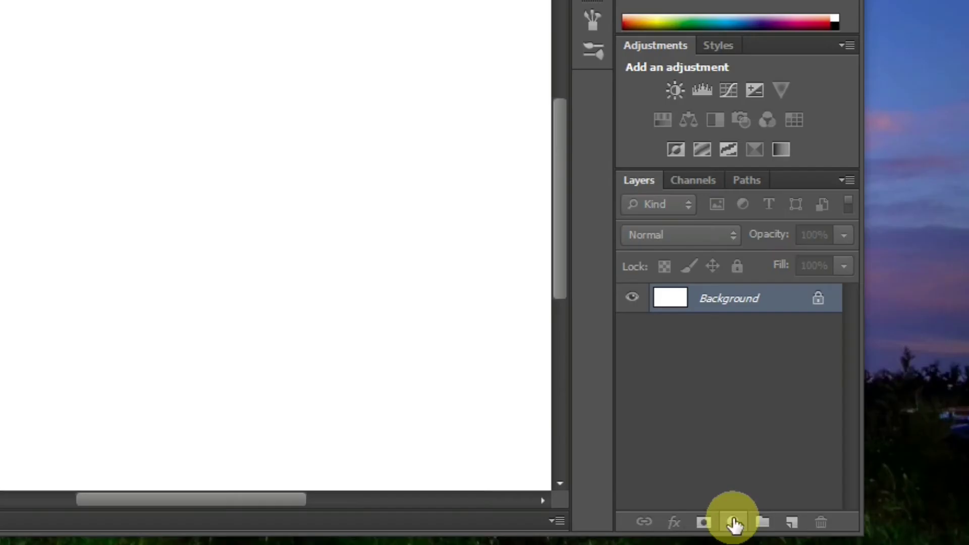
Add a reversed black-to-white radial Gradient Fill layer scaled to about 288%
{"action": "left_click", "coordinate": [815, 471]}
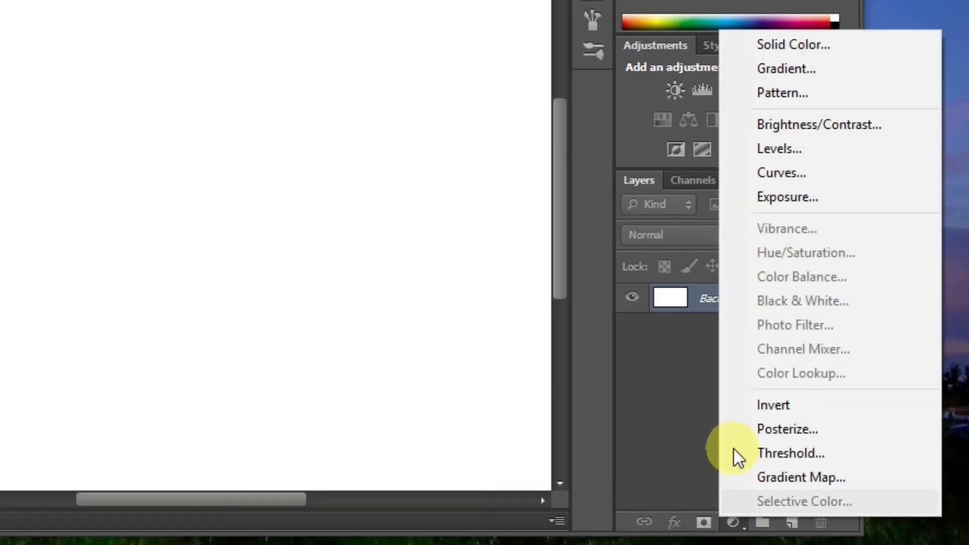
{"action": "left_click", "coordinate": [773, 65]}
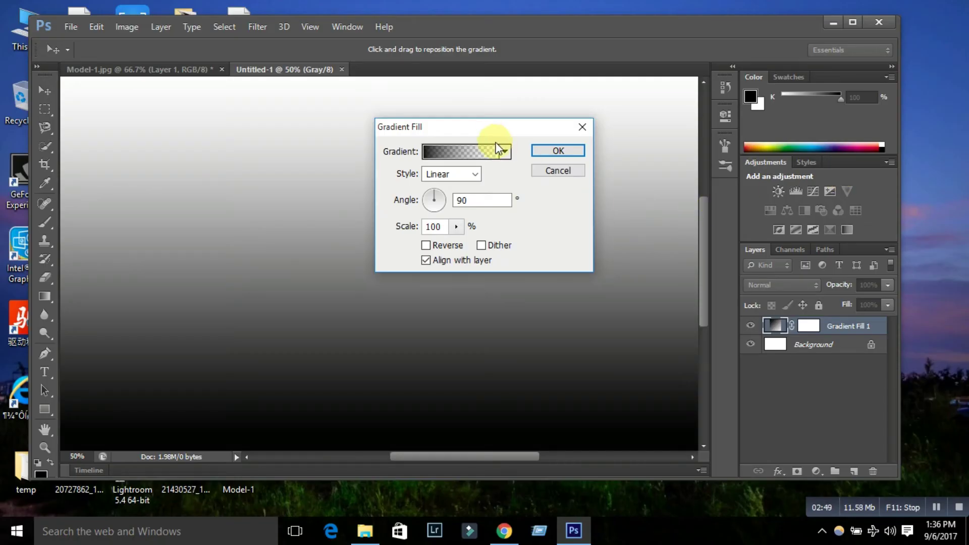
{"action": "left_click", "coordinate": [504, 151]}
{"action": "double_click", "coordinate": [300, 232]}
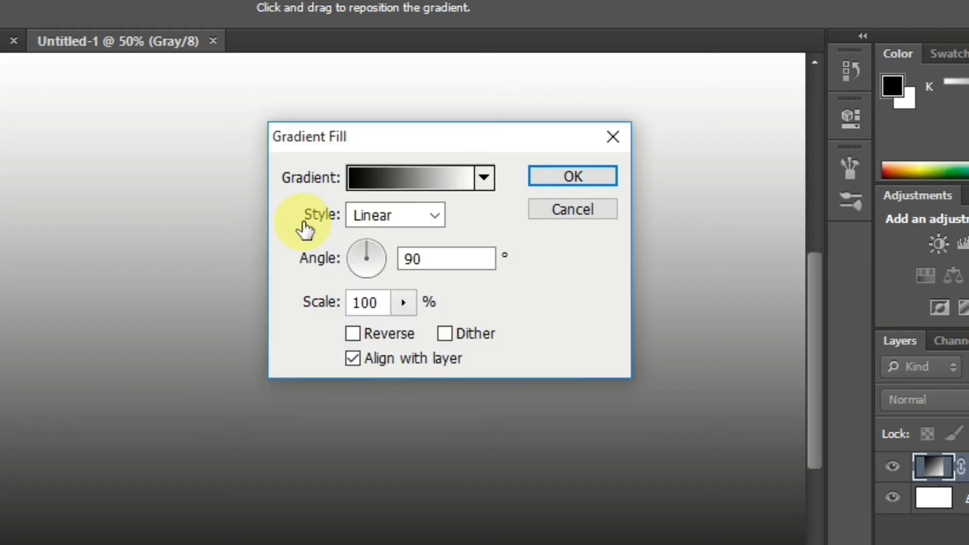
{"action": "left_click", "coordinate": [429, 214]}
{"action": "left_click", "coordinate": [401, 259]}
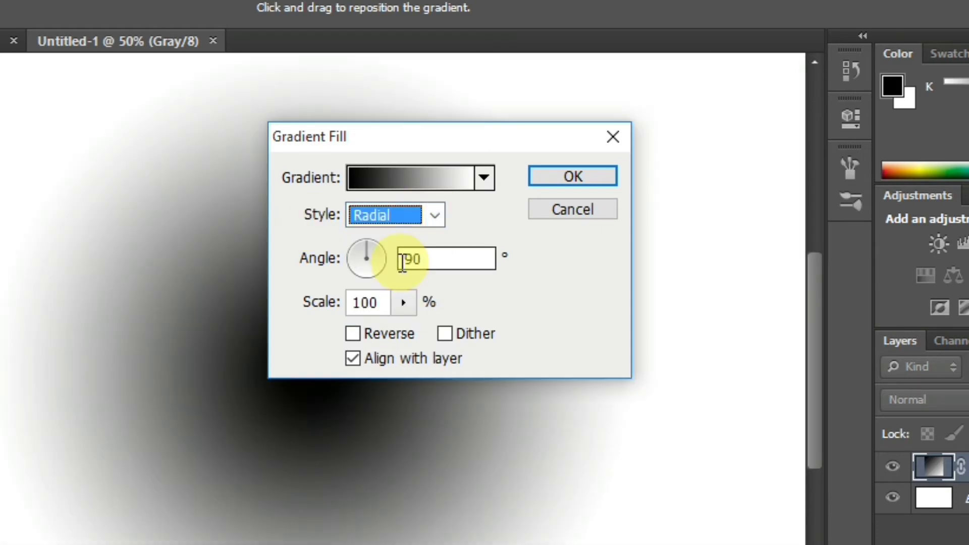
{"action": "left_click", "coordinate": [352, 334]}
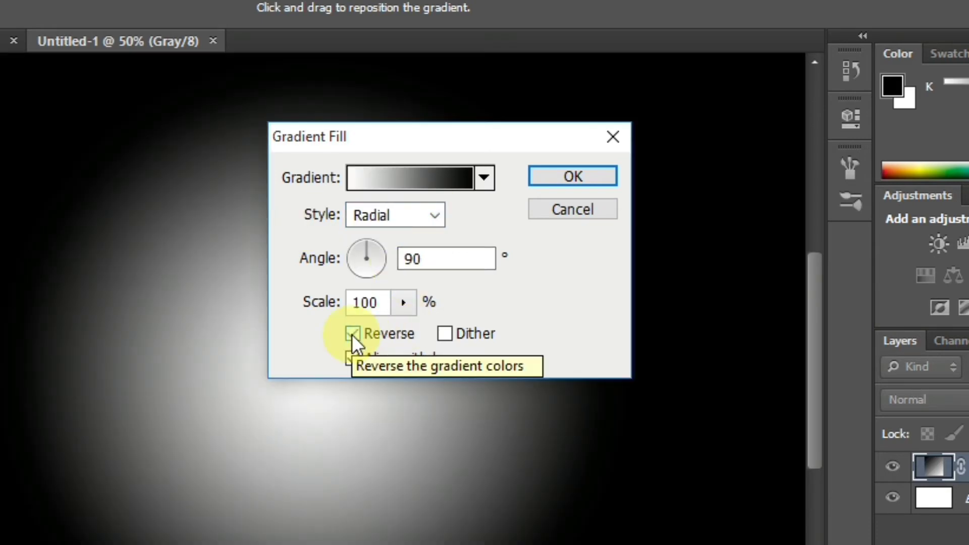
{"action": "left_click", "coordinate": [402, 303]}
{"action": "left_click_drag", "start_coordinate": [402, 306], "coordinate": [425, 328]}
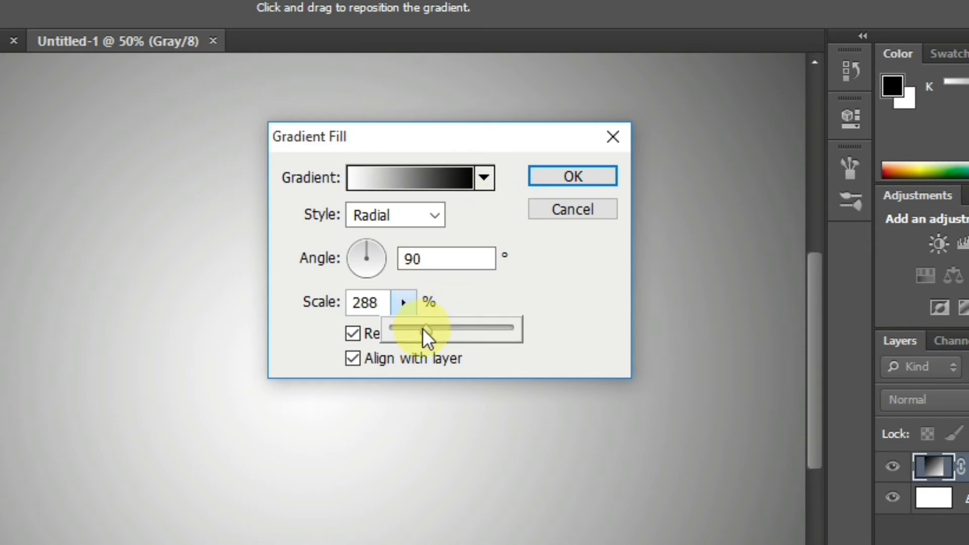
{"action": "left_click", "coordinate": [546, 178]}
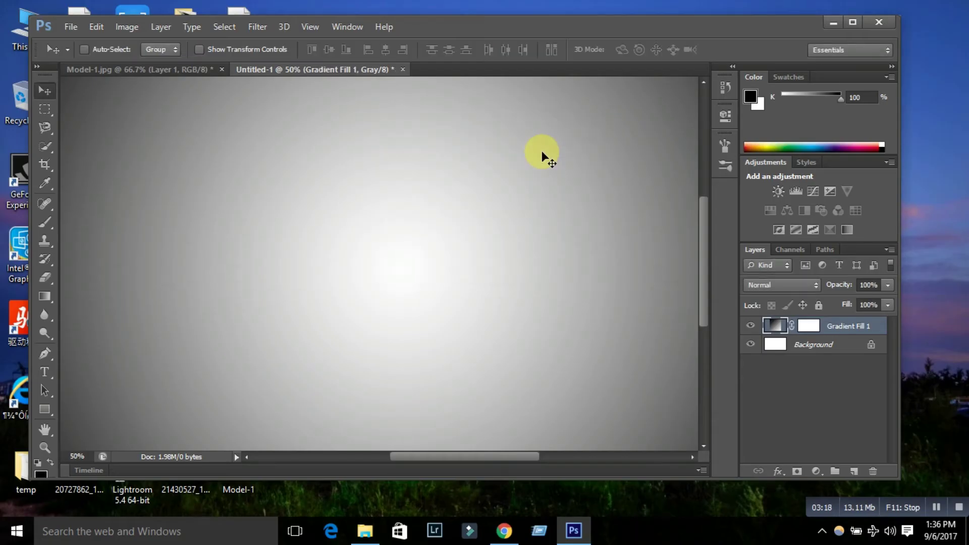
Copy the black-and-white face layer from Model-1.jpg and paste it into the gradient document
{"action": "left_click", "coordinate": [850, 21]}
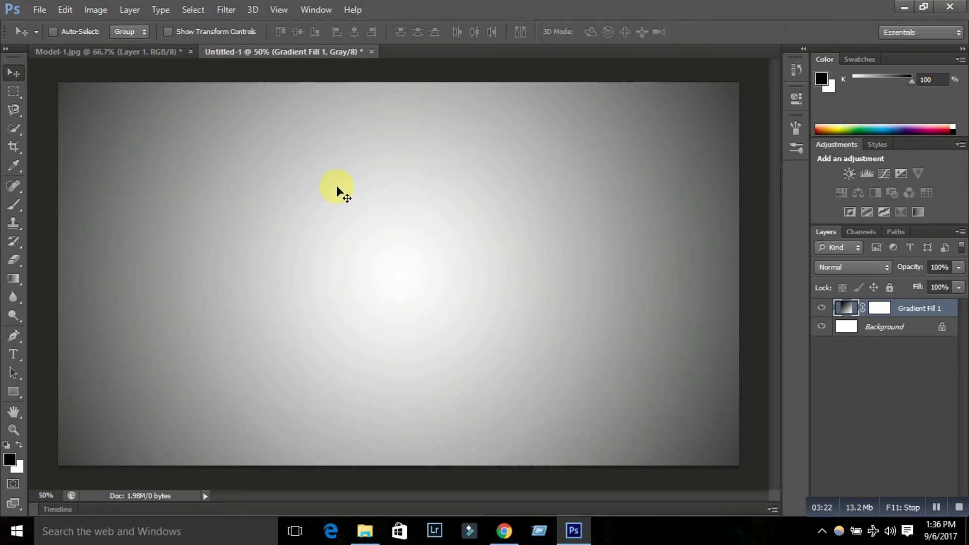
{"action": "left_click", "coordinate": [140, 54]}
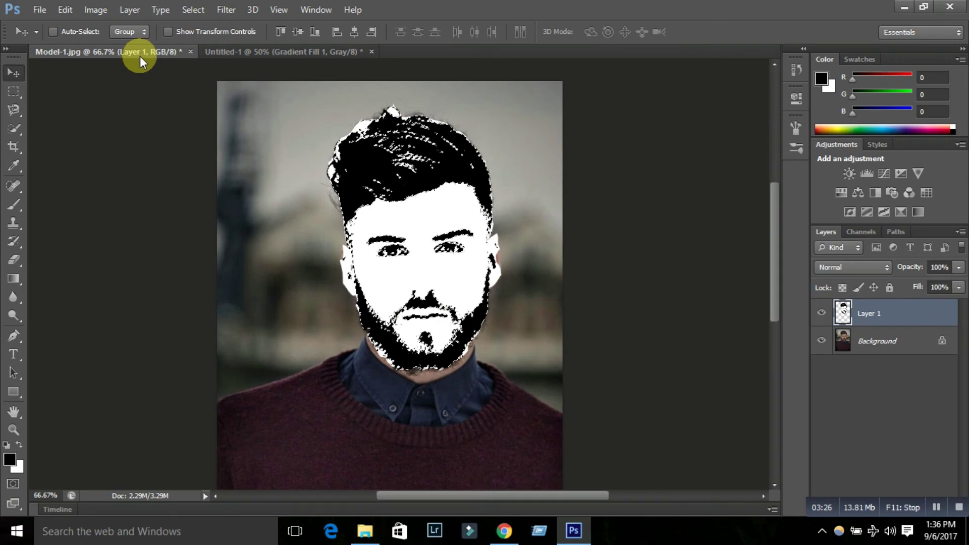
{"action": "key", "text": "ctrl+c"}
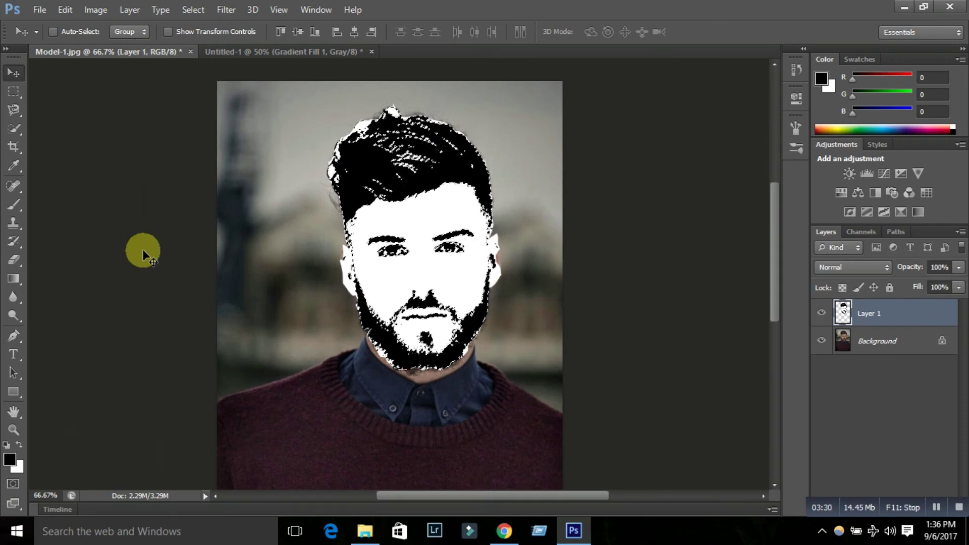
{"action": "left_click", "coordinate": [249, 49]}
{"action": "key", "text": "ctrl+v"}
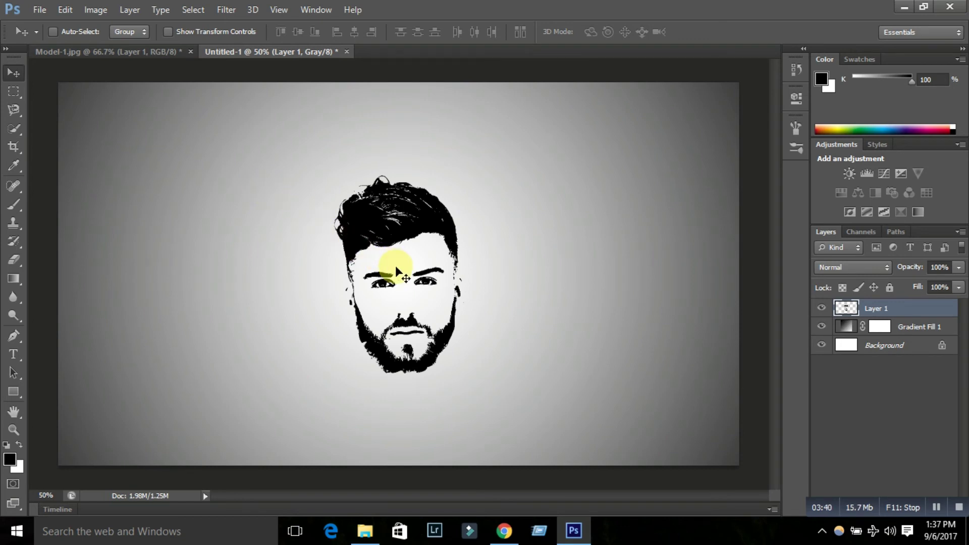
Duplicate the pasted face with a transform and nudge the copy slightly up and left
{"action": "key", "text": "ctrl+t"}
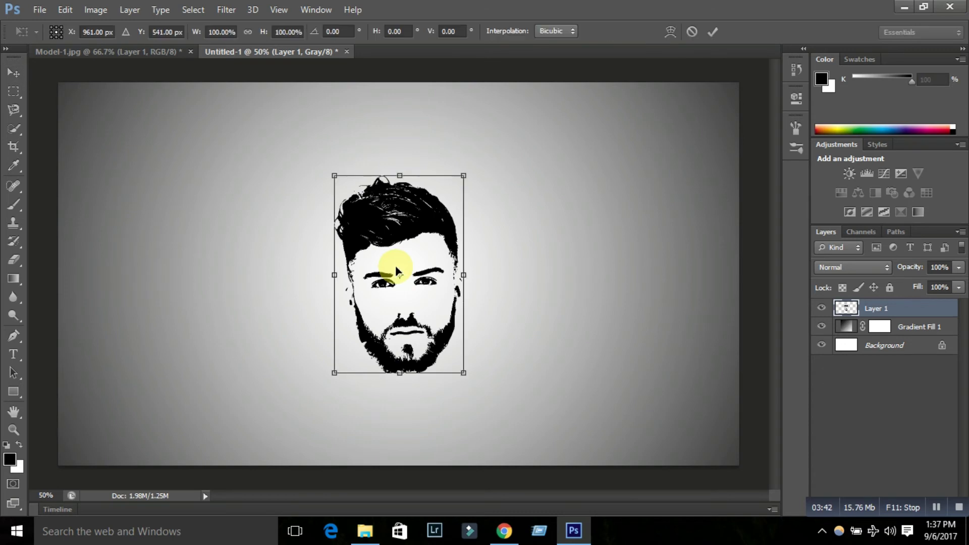
{"action": "key", "text": "ctrl+alt+t"}
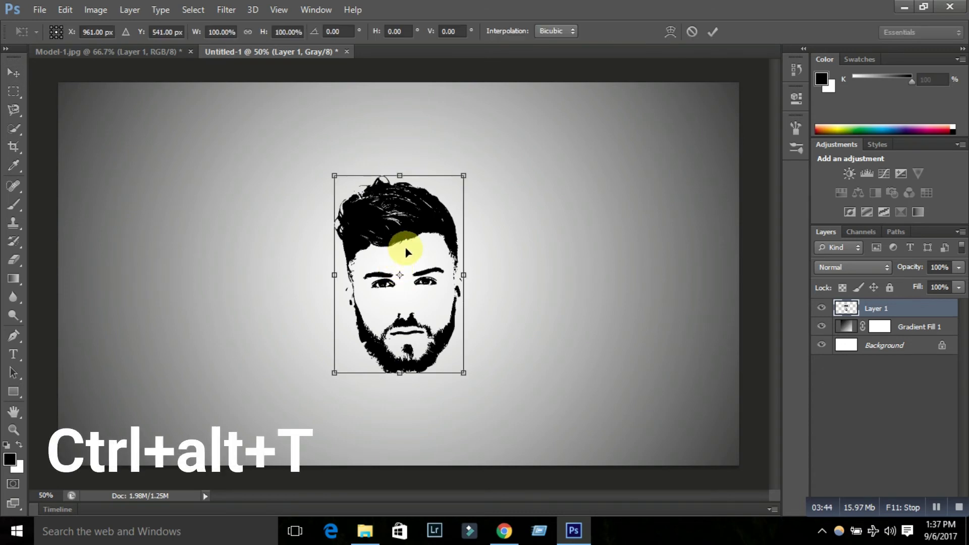
{"action": "left_click_drag", "start_coordinate": [408, 253], "coordinate": [404, 248]}
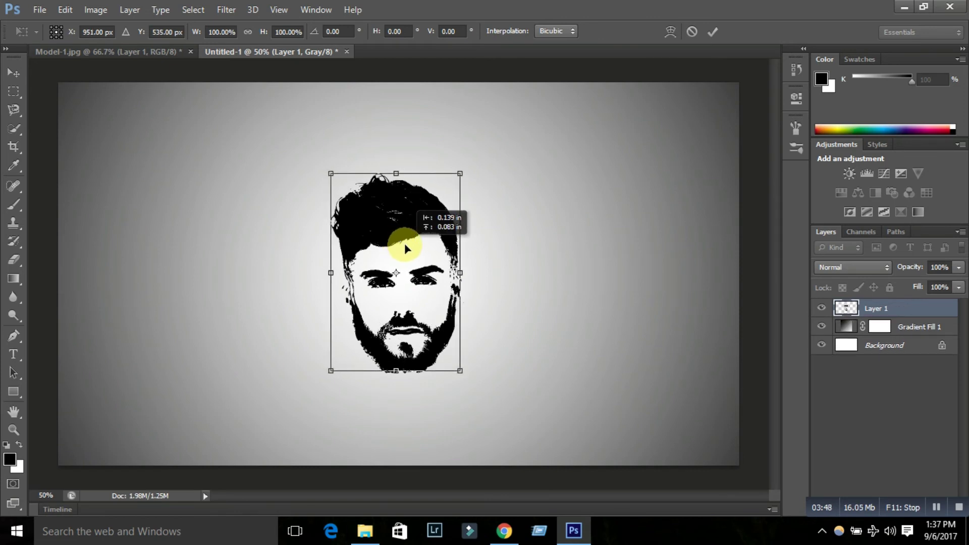
Type 'PHOTOGRAPHY' just below the face with the Horizontal Type tool
{"action": "left_click", "coordinate": [14, 355]}
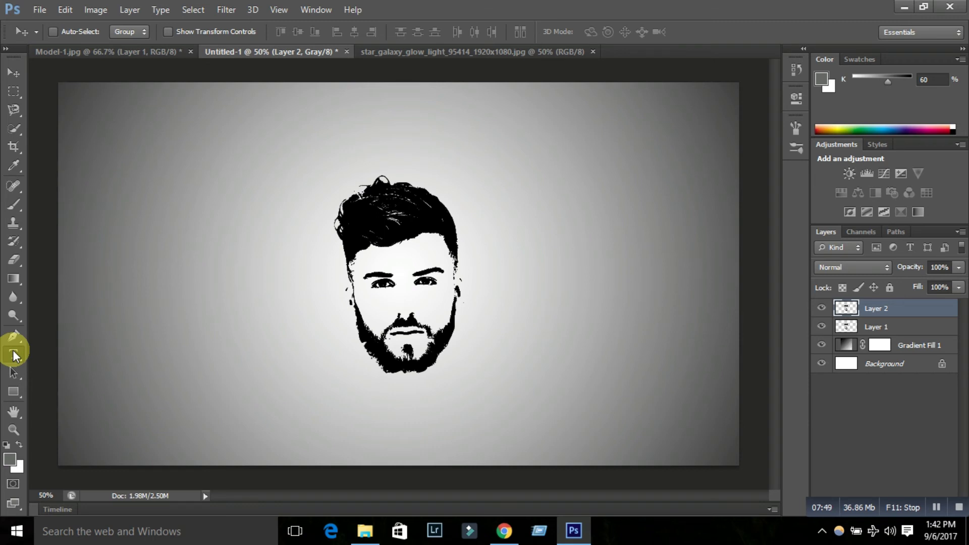
{"action": "left_click", "coordinate": [360, 392]}
{"action": "type", "text": "PHOTOG"}
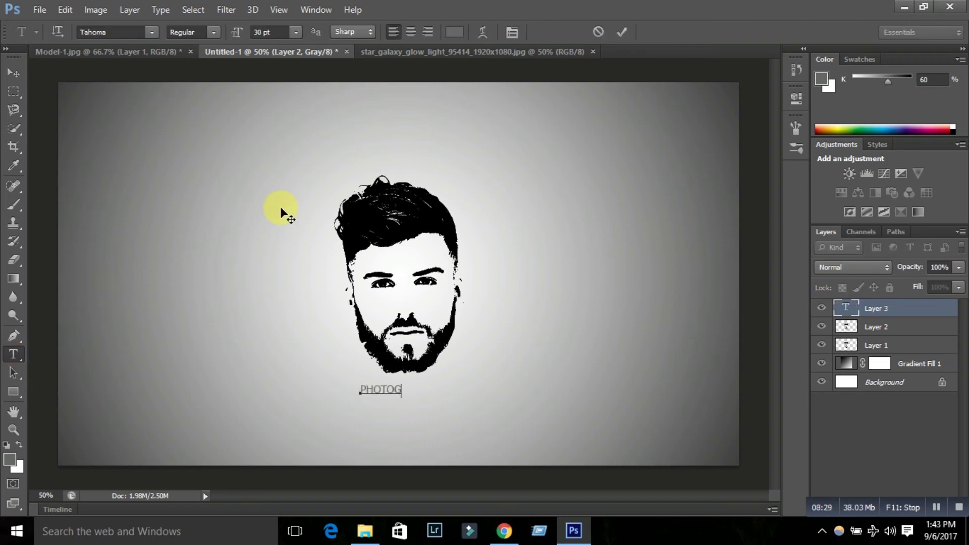
{"action": "type", "text": "RAPHY"}
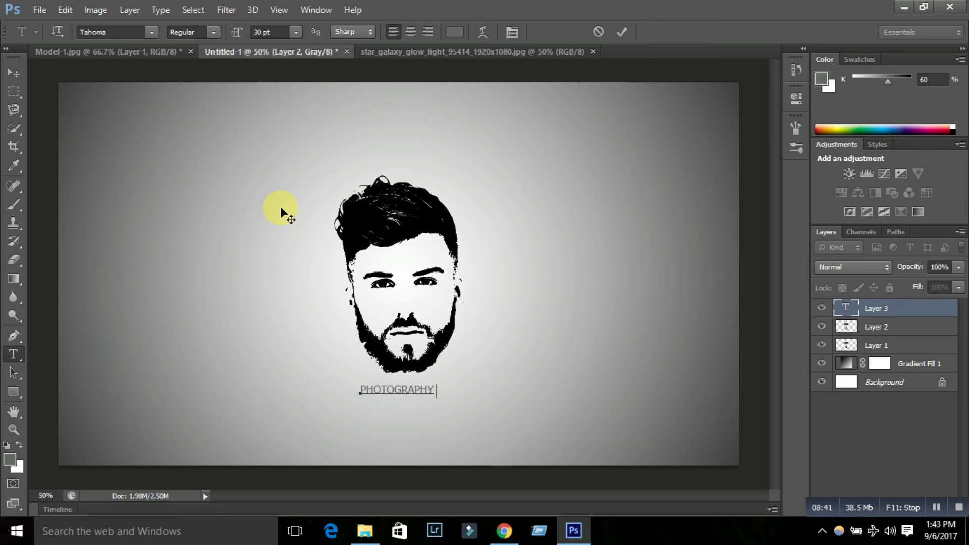
Set the PHOTOGRAPHY text to Rage Italic at 60 pt and commit it
{"action": "left_click_drag", "start_coordinate": [156, 33], "coordinate": [147, 28]}
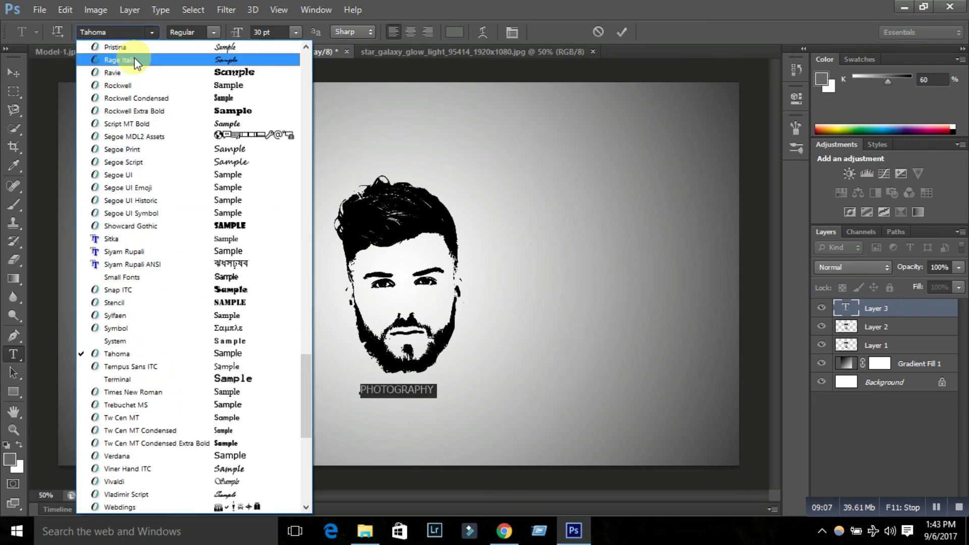
{"action": "left_click_drag", "start_coordinate": [147, 28], "coordinate": [134, 58]}
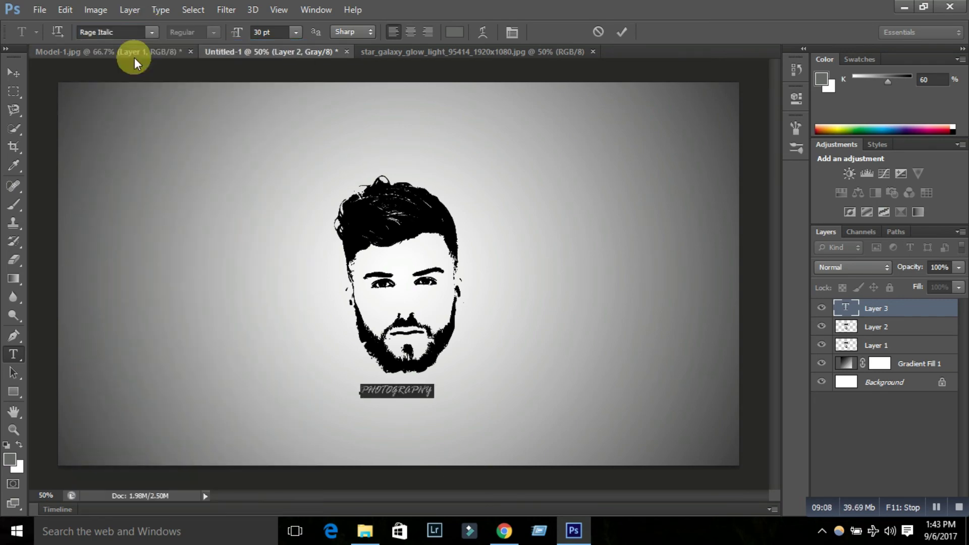
{"action": "left_click", "coordinate": [294, 32]}
{"action": "left_click", "coordinate": [285, 249]}
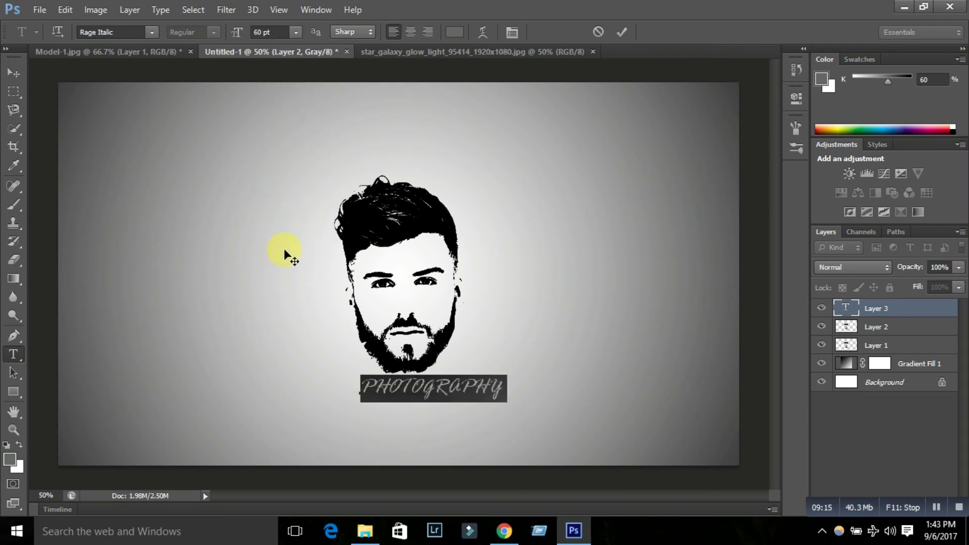
{"action": "key", "text": "ctrl+Return"}
{"action": "key", "text": "ctrl+alt+t"}
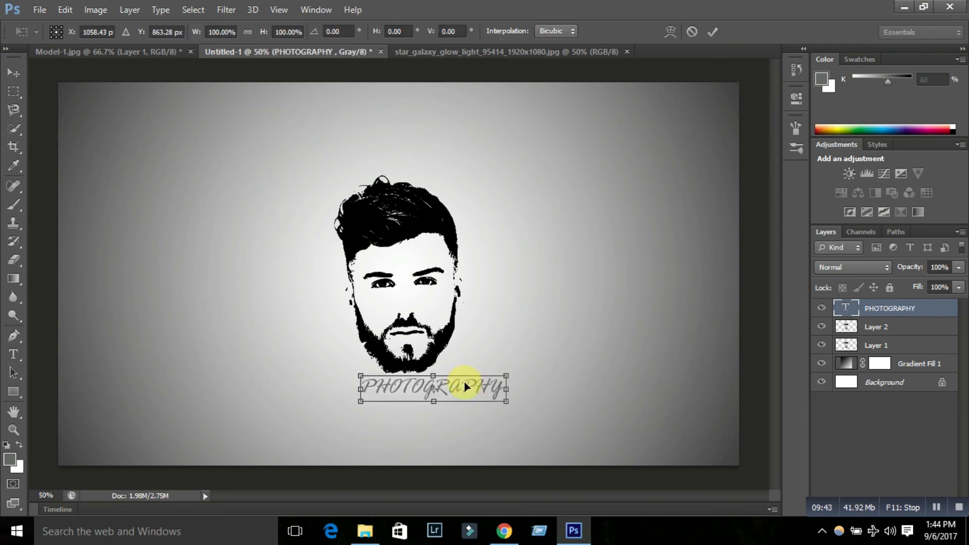
Shift the PHOTOGRAPHY copy slightly left and delete the original PHOTOGRAPHY text layer
{"action": "left_click_drag", "start_coordinate": [465, 385], "coordinate": [436, 389]}
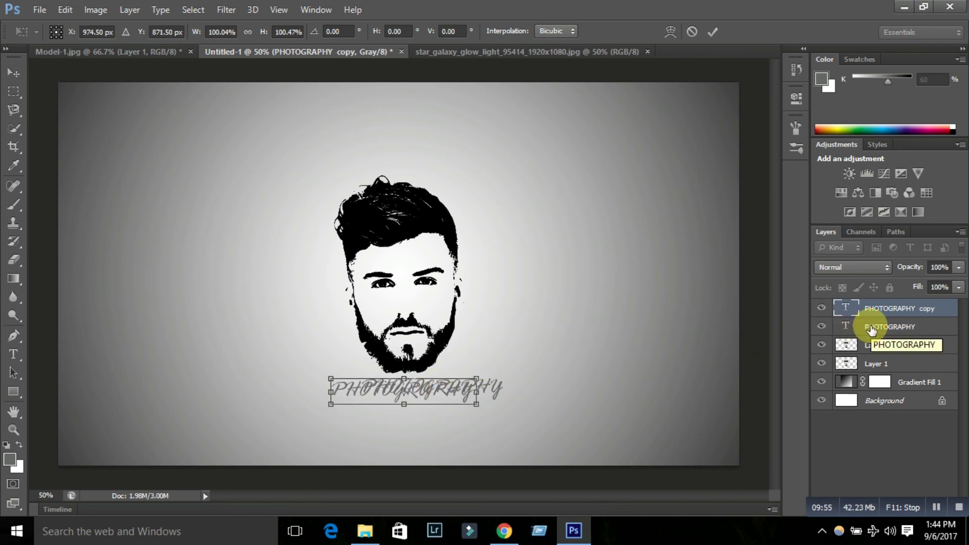
{"action": "left_click", "coordinate": [711, 32]}
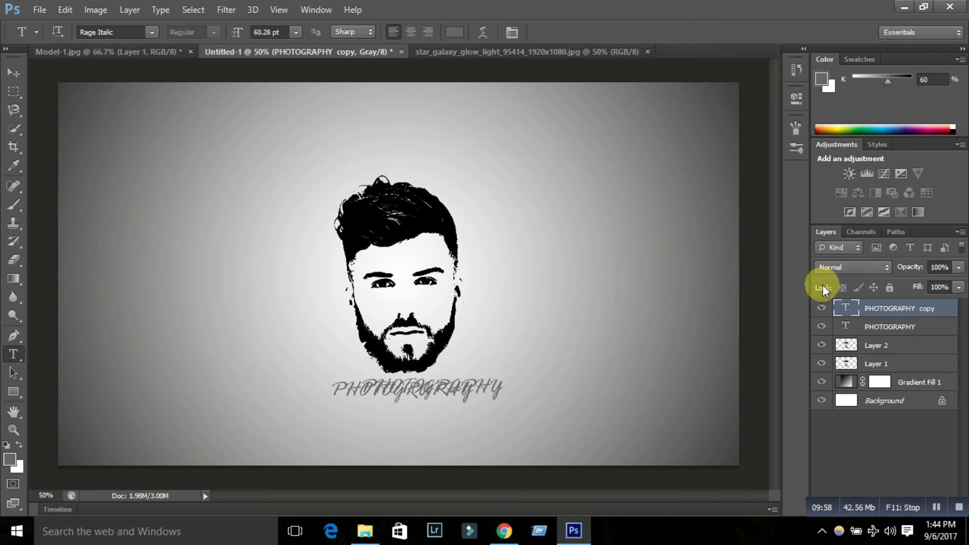
{"action": "right_click", "coordinate": [871, 327]}
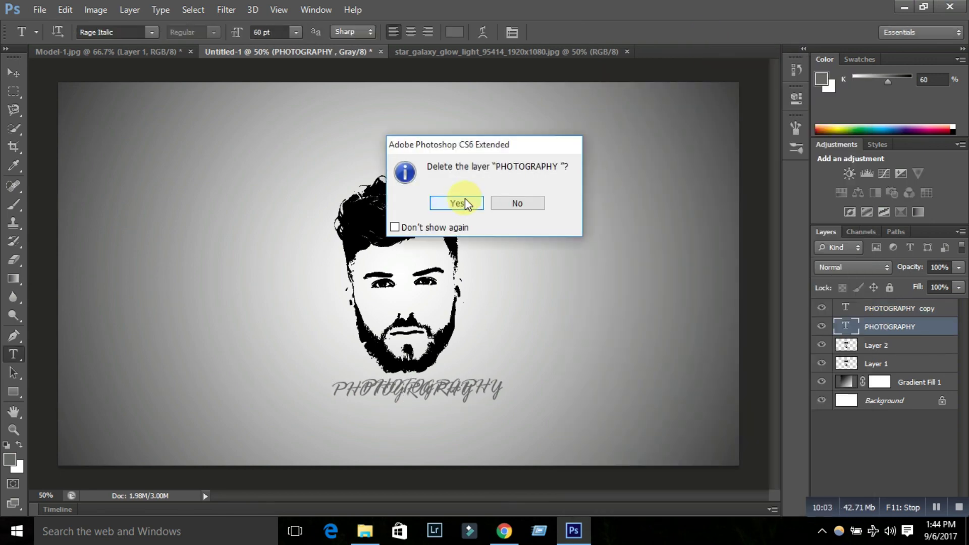
{"action": "left_click", "coordinate": [464, 199]}
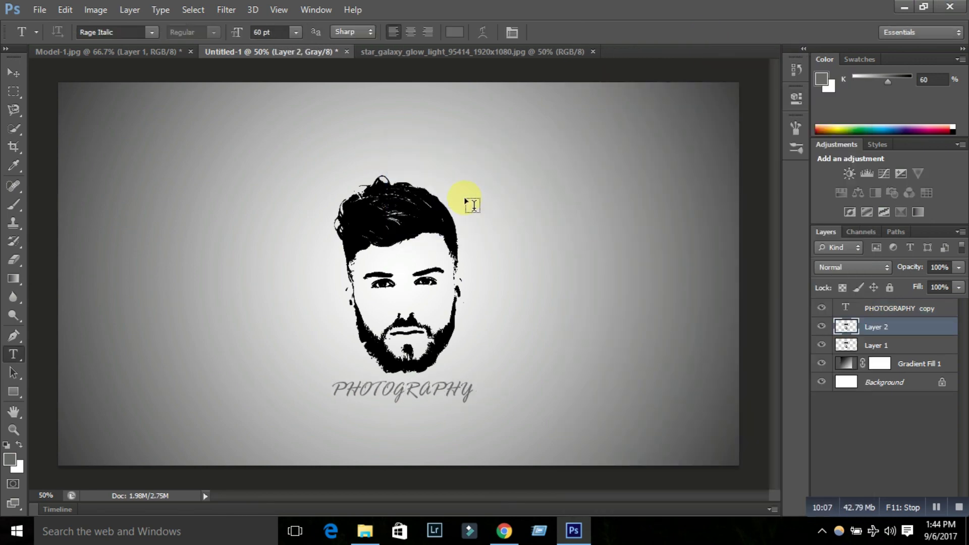